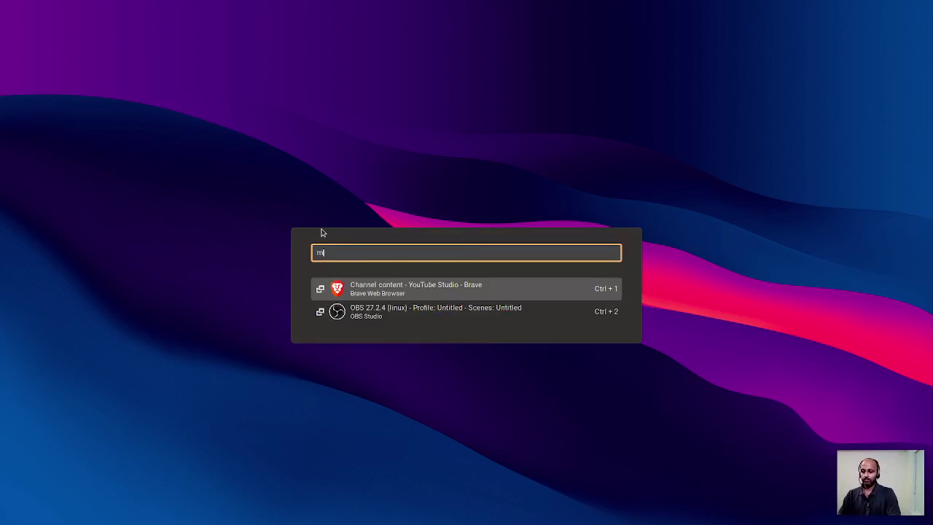
- Launch the Min browser from the Activities search, showing its blank new-tab page
type("show")
key("Escape")
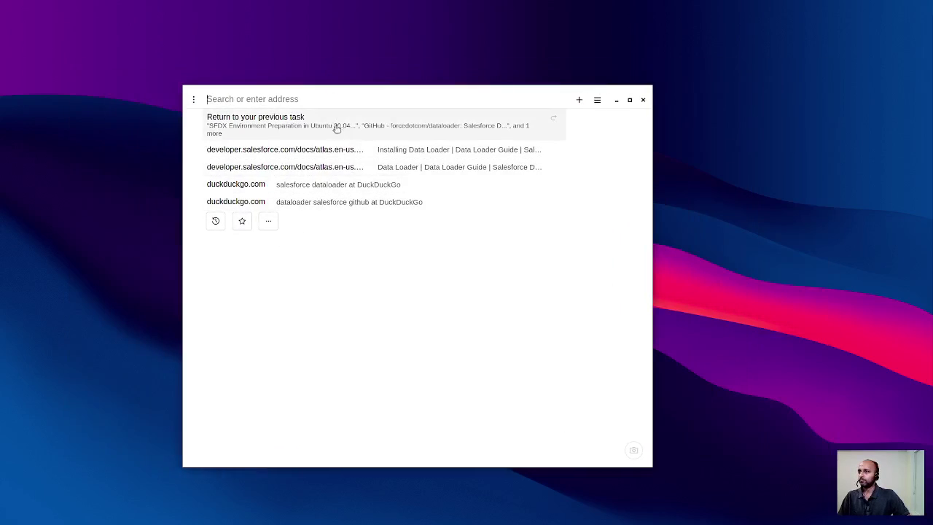
- Reopen the Installing Data Loader guide page from history and maximize the browser window
left_click(337, 157)
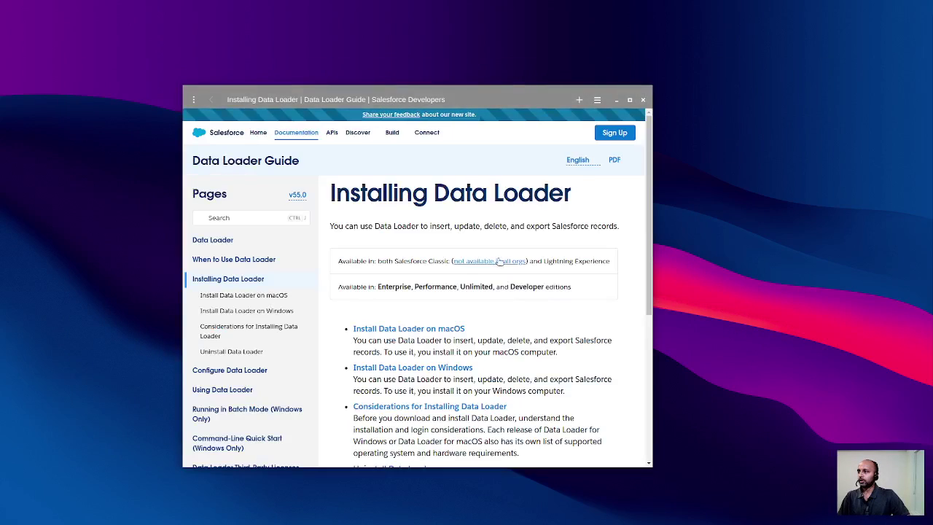
left_click(629, 100)
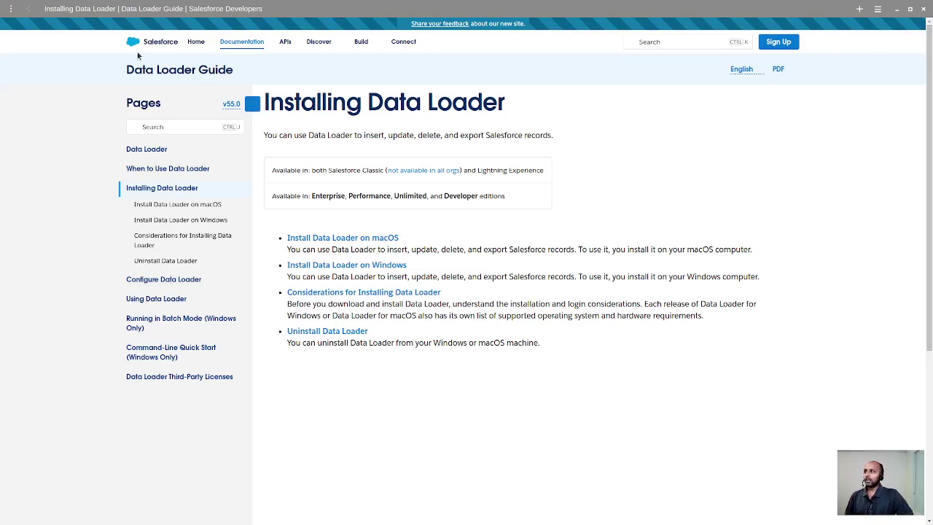
- Search 'dataloader salesforce github' in a new tab and open the forcedotcom/dataloader repository
left_click(859, 10)
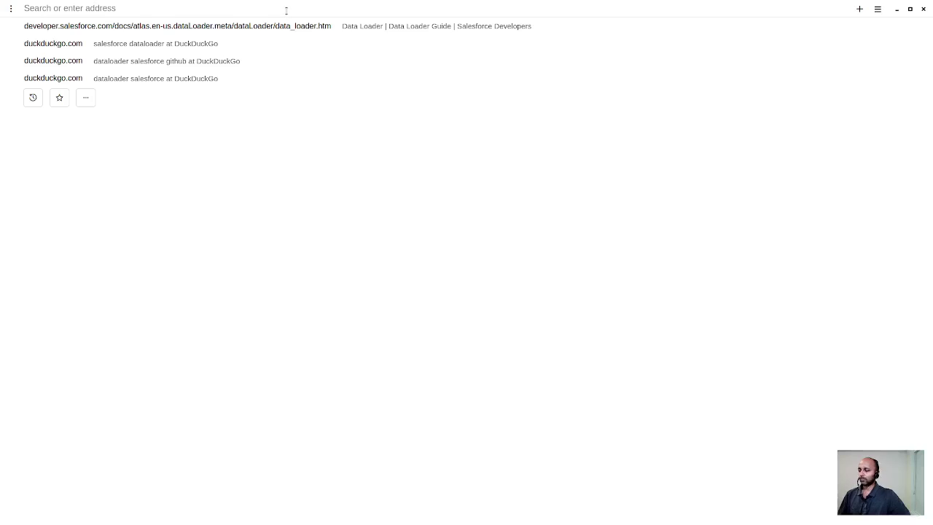
type("dat")
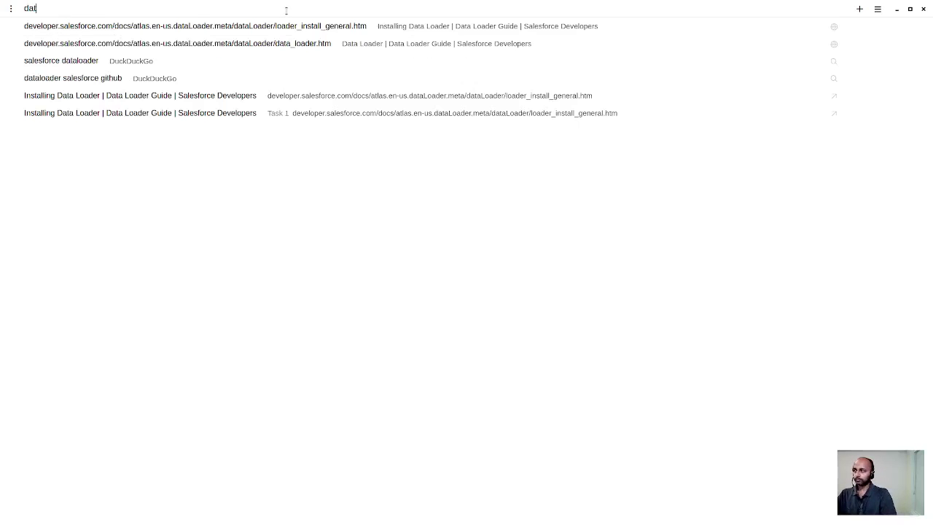
type("aloader")
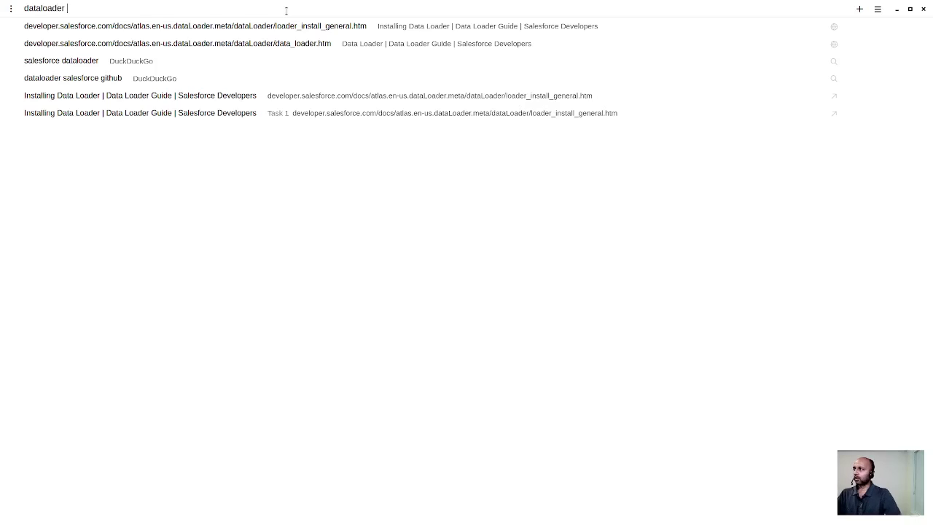
left_click(77, 78)
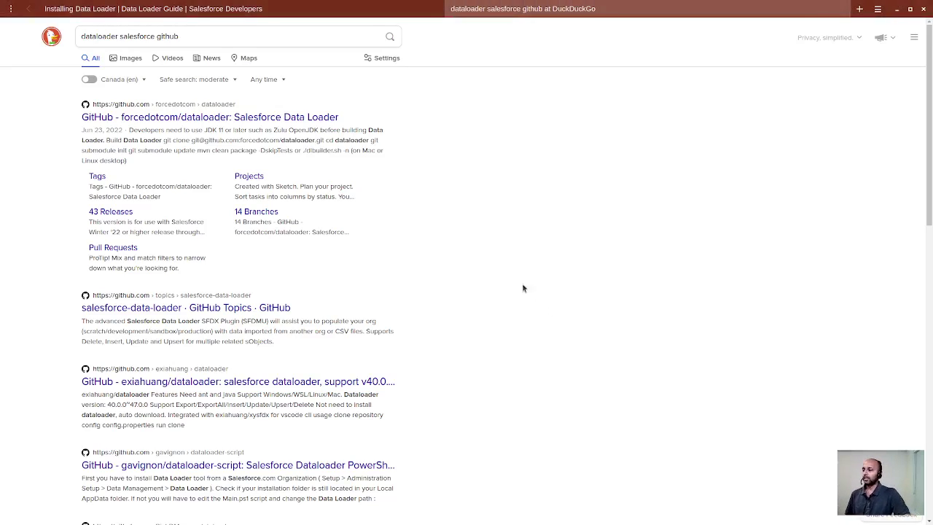
left_click(336, 119)
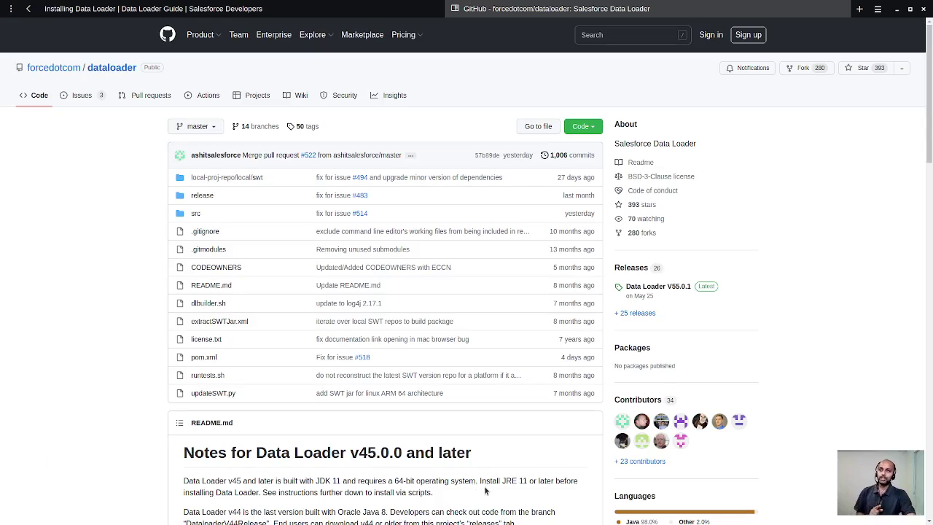
- Scroll the README down to the JDK 11 Java requirement and Build Data Loader commands
scroll(455, 463, "down", 3)
scroll(450, 454, "down", 1)
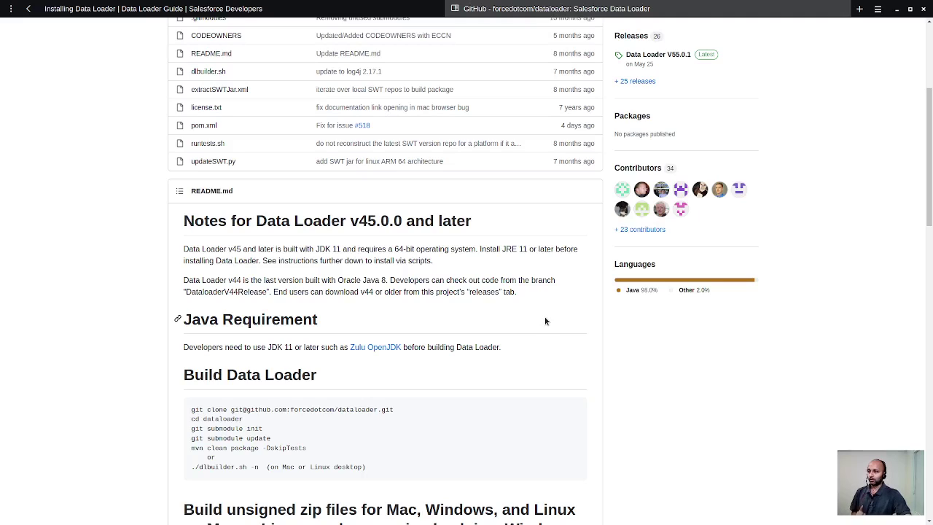
scroll(544, 320, "down", 2)
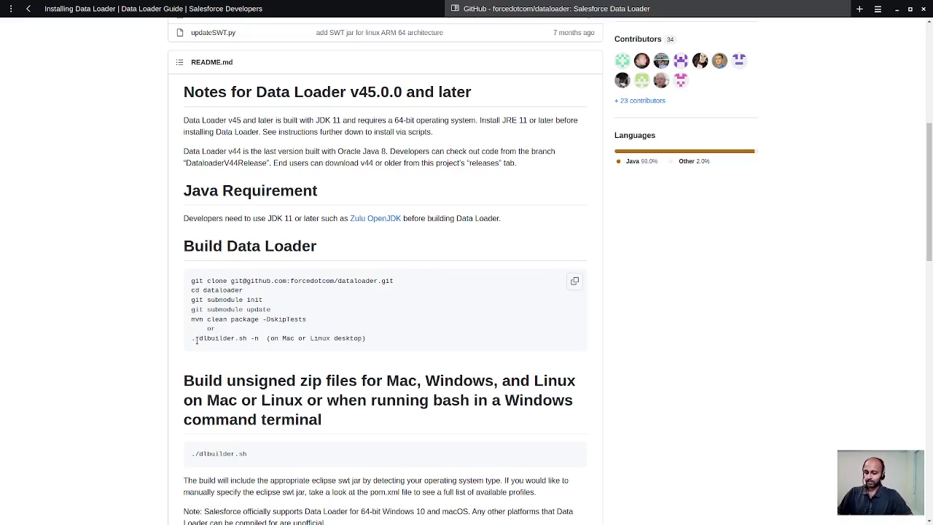
- Launch a Terminal window and move it beside the GitHub page
key("ctrl+space")
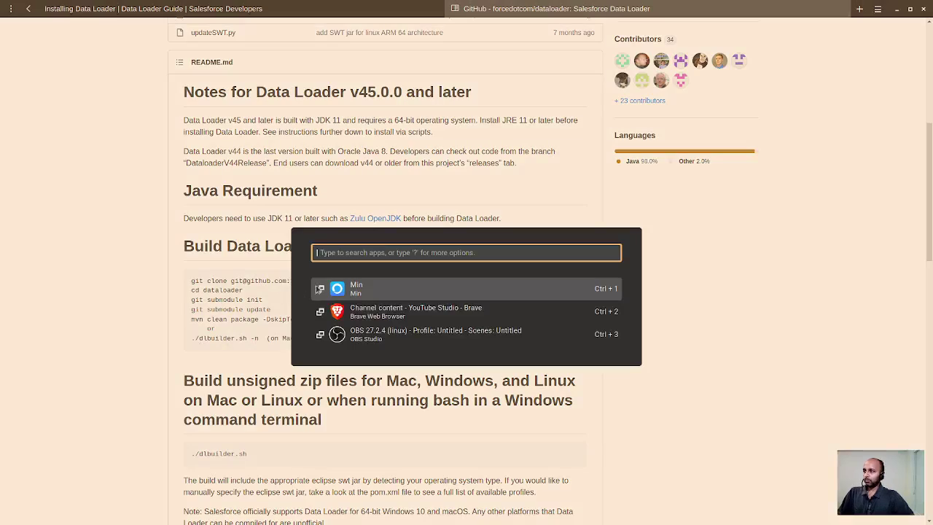
type("terminal")
key("Return")
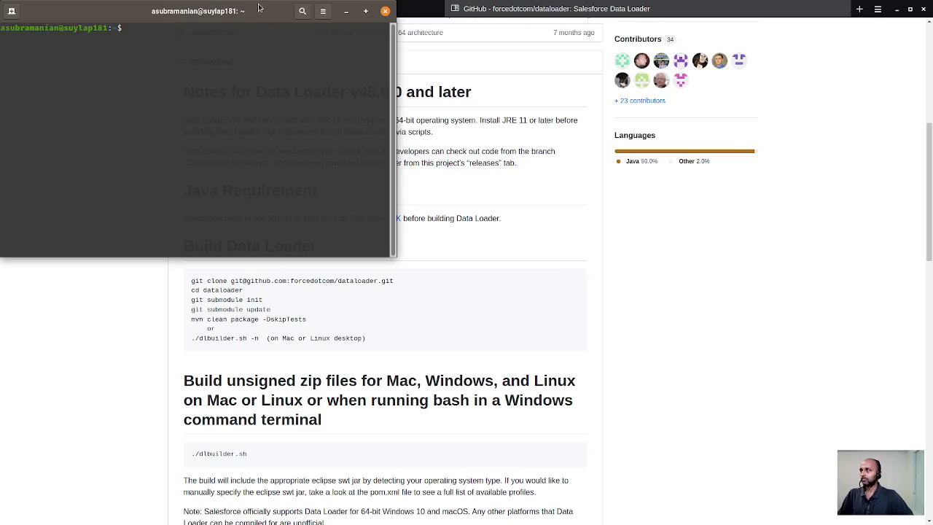
left_click_drag(255, 11, 723, 176)
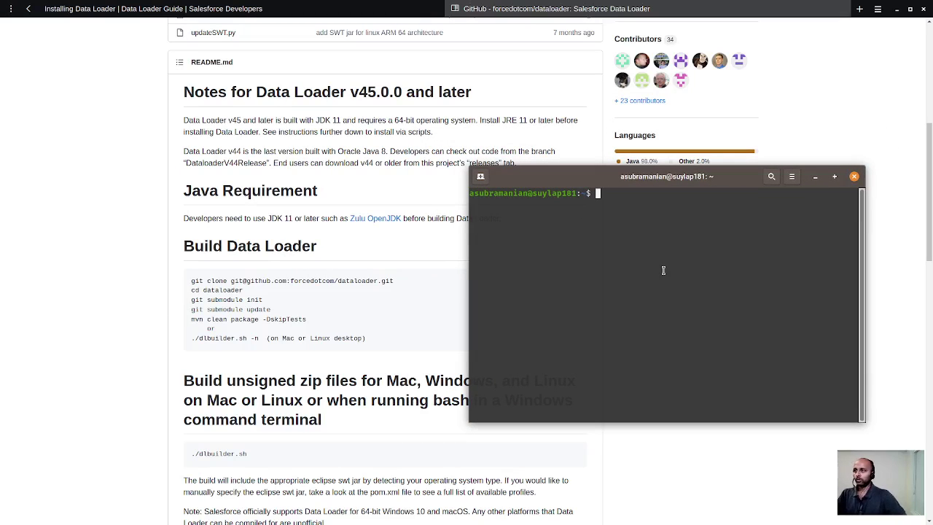
- Copy the repository's HTTPS clone URL from the Code menu
scroll(353, 275, "up", 5)
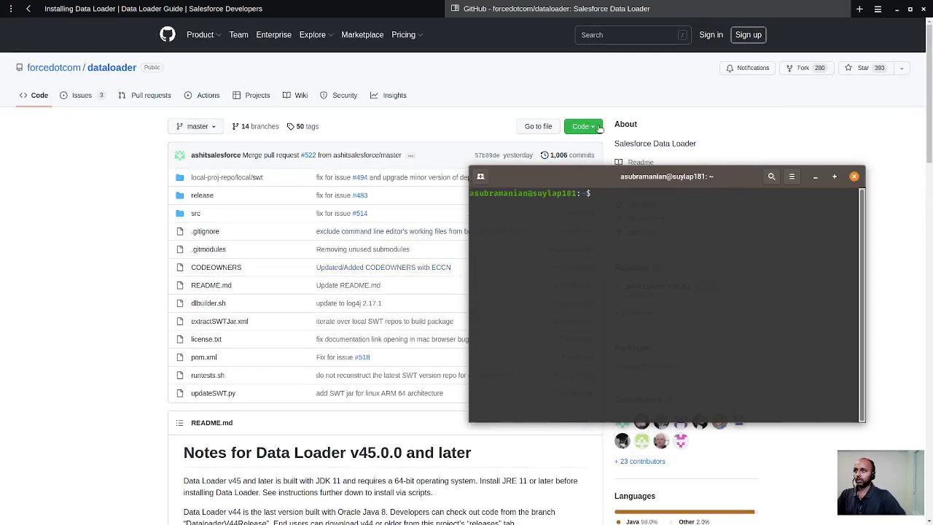
left_click(581, 126)
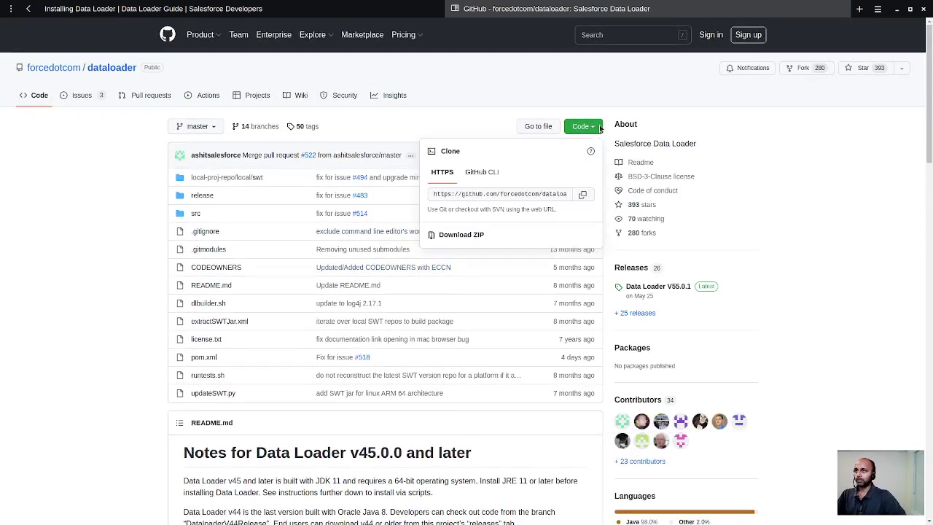
left_click(584, 196)
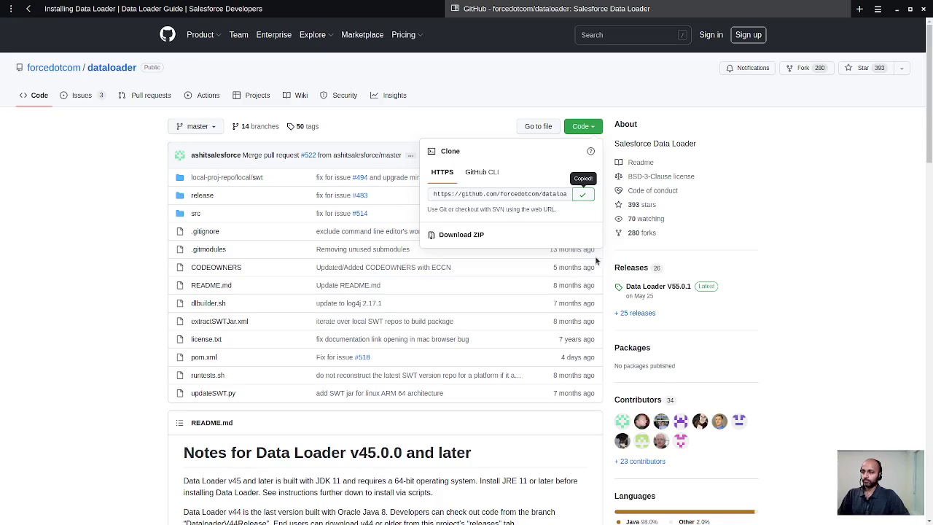
- Run git clone with the pasted forcedotcom/dataloader HTTPS URL and check its output
key("alt+Tab")
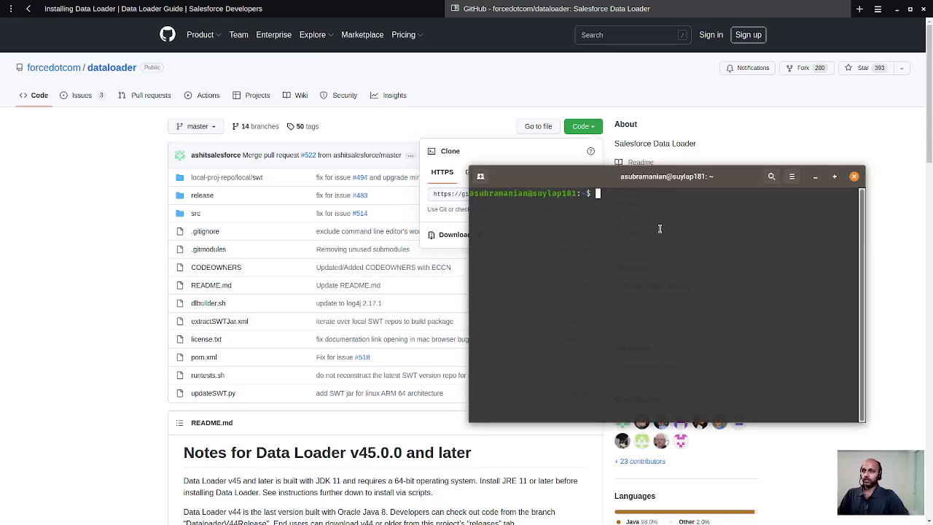
type("git clone")
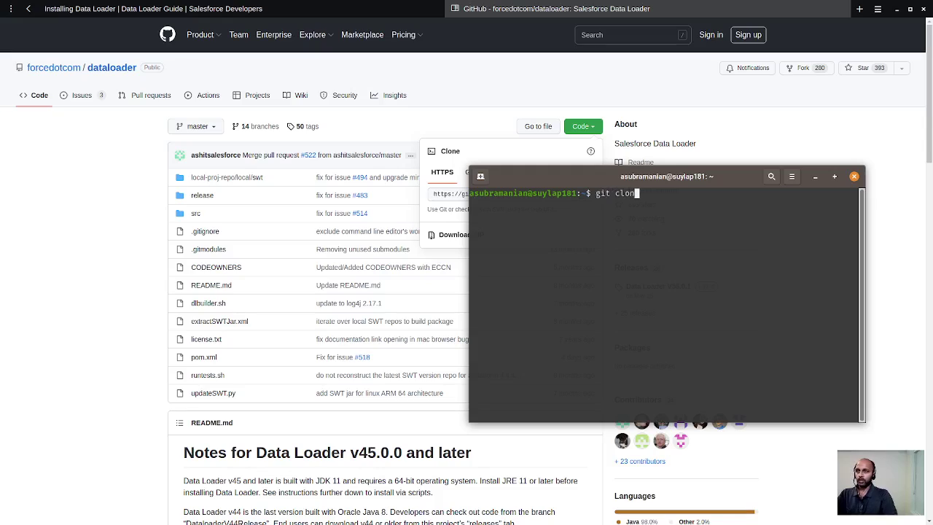
right_click(679, 222)
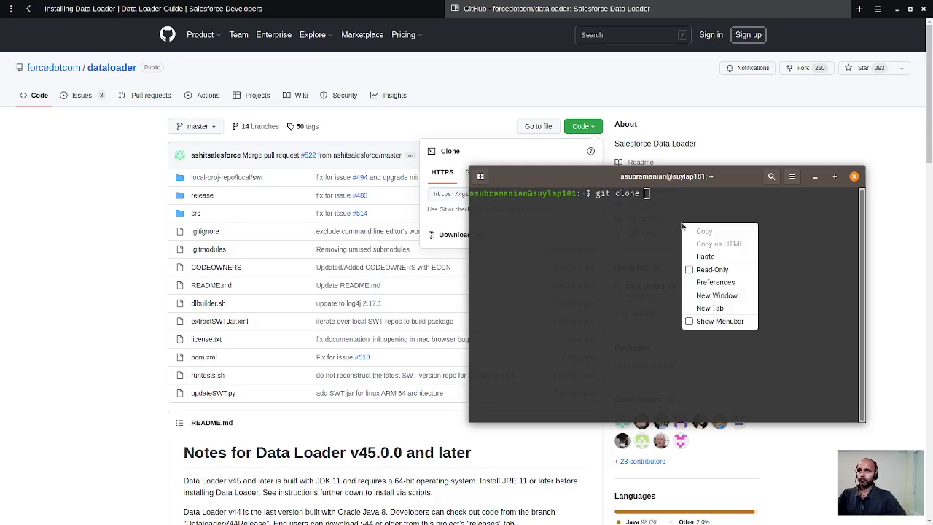
left_click(702, 257)
key("Return")
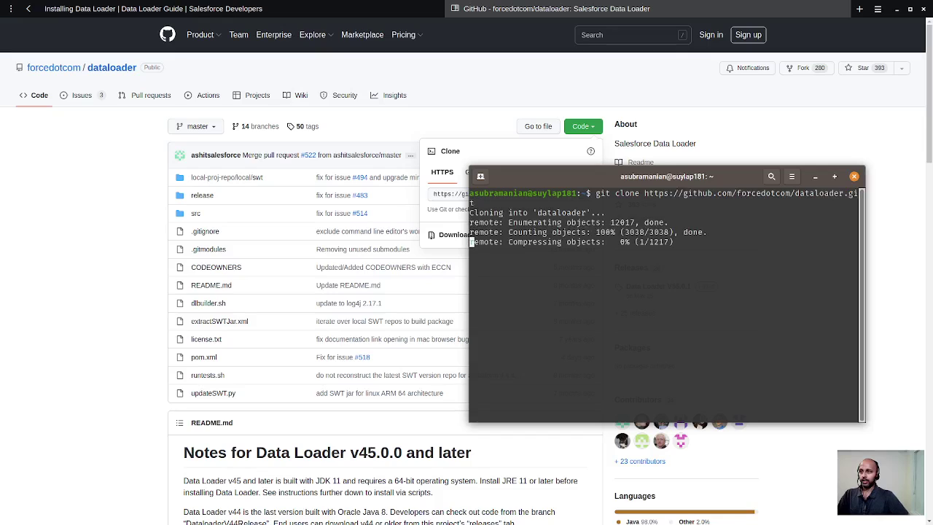
scroll(316, 362, "down", 5)
scroll(316, 362, "down", 3)
scroll(316, 362, "up", 1)
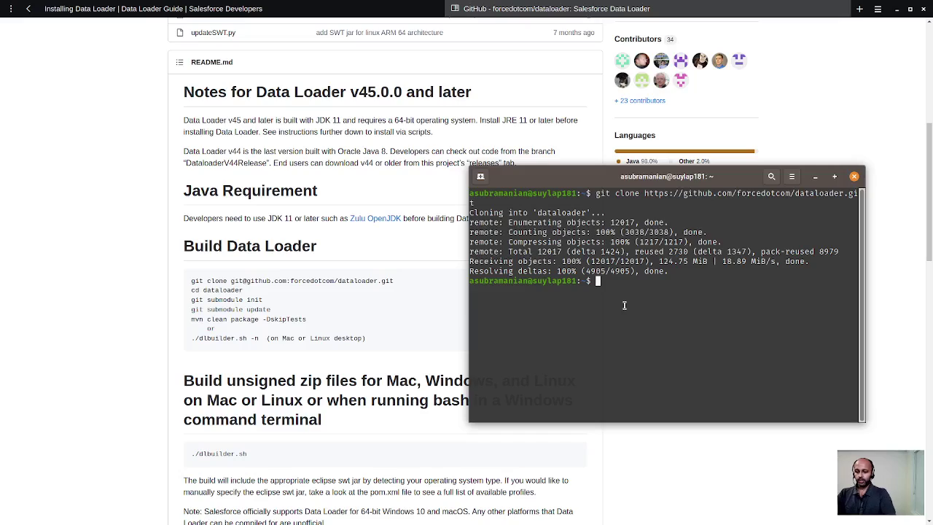
- Change into the dataloader/ folder and list its files
type("cd data")
key("Tab")
key("Return")
type("ls")
key("Return")
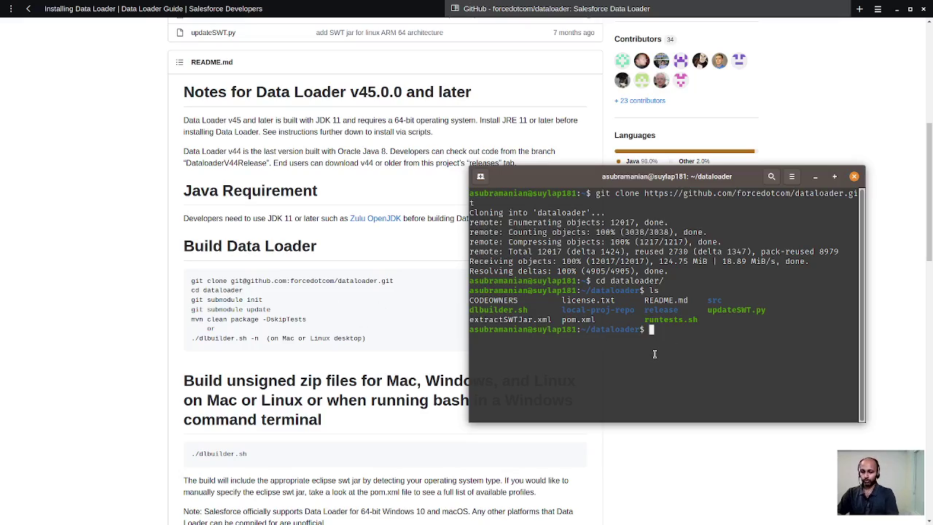
- Run git submodule init and git submodule update
type("git subm")
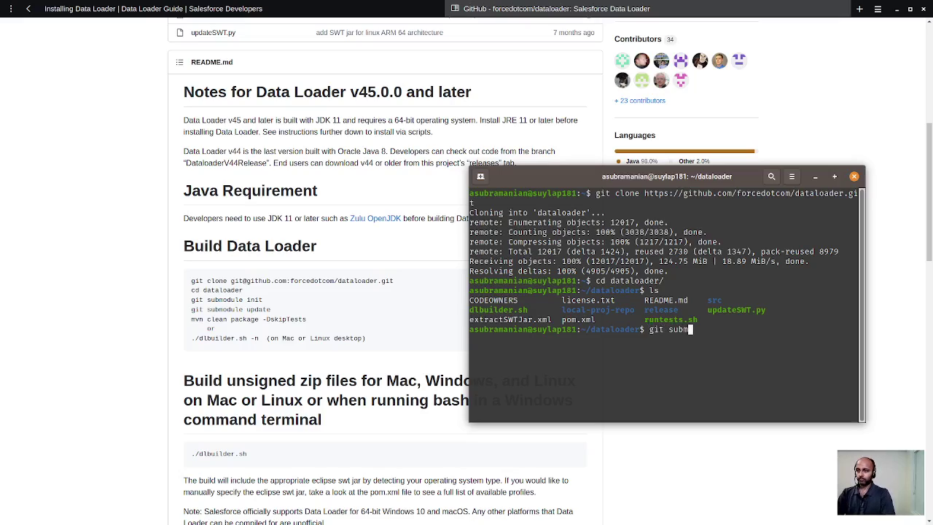
key("BackSpace")
type("module init")
key("Return")
type("git submodule ")
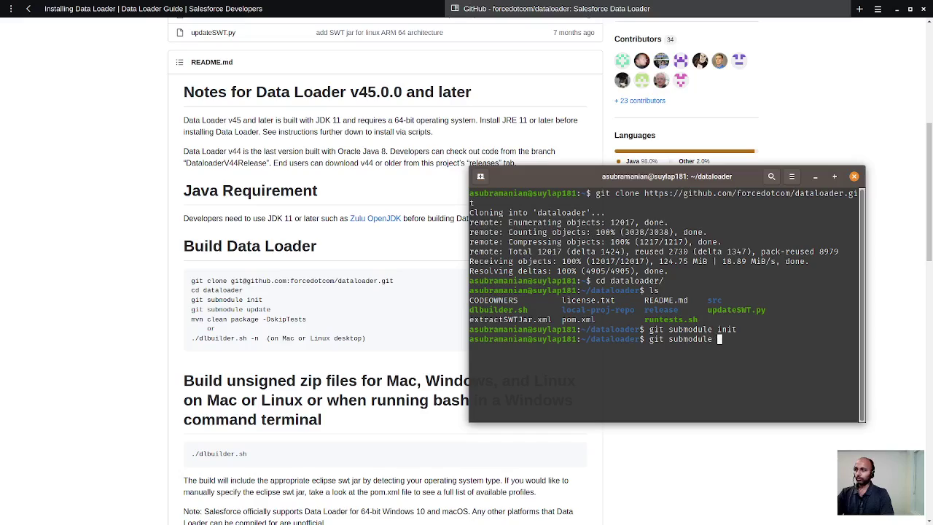
type("update")
key("Return")
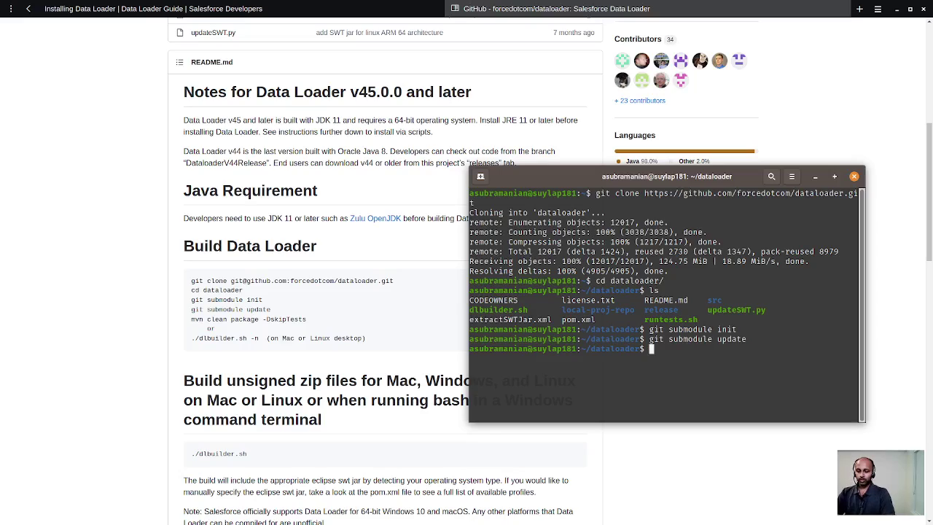
- Build Data Loader with ./dlbuilder.sh -n, producing the dataloader-55.0.3 jars
type("./dlb")
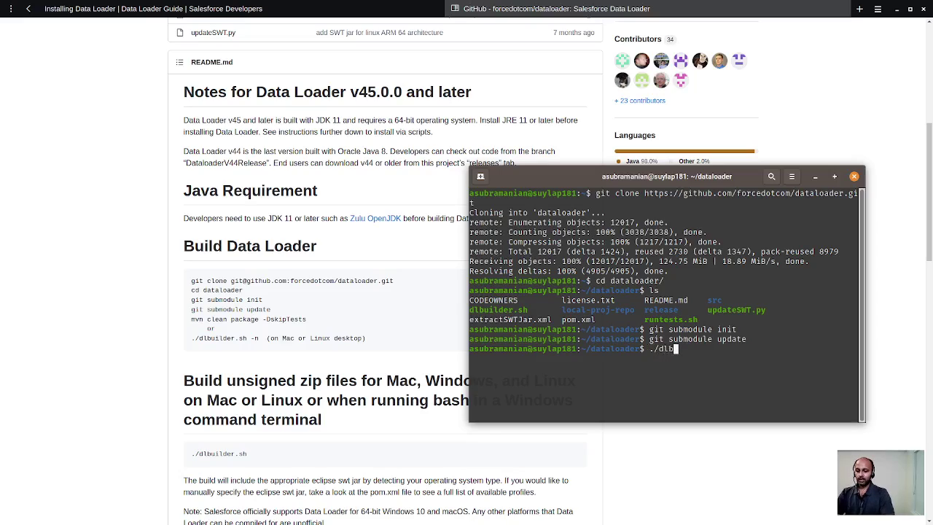
type("uilder.s")
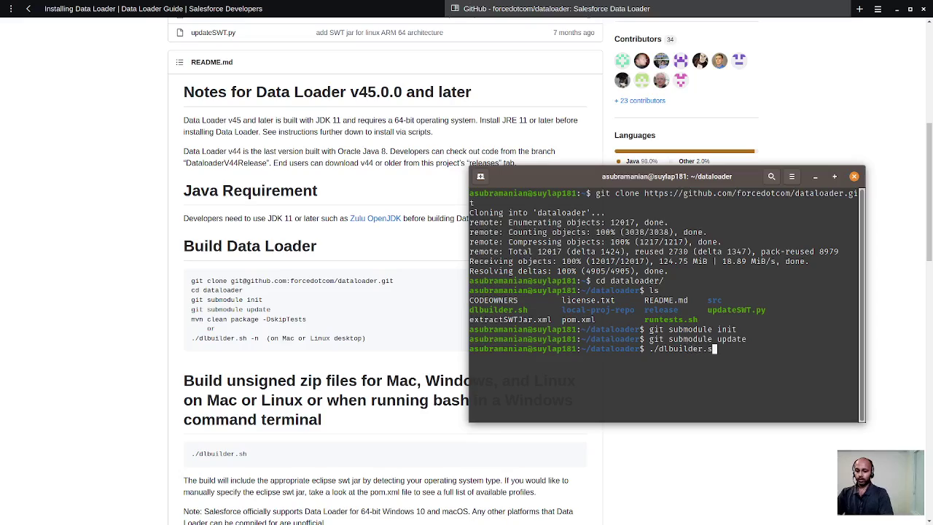
type("h -n")
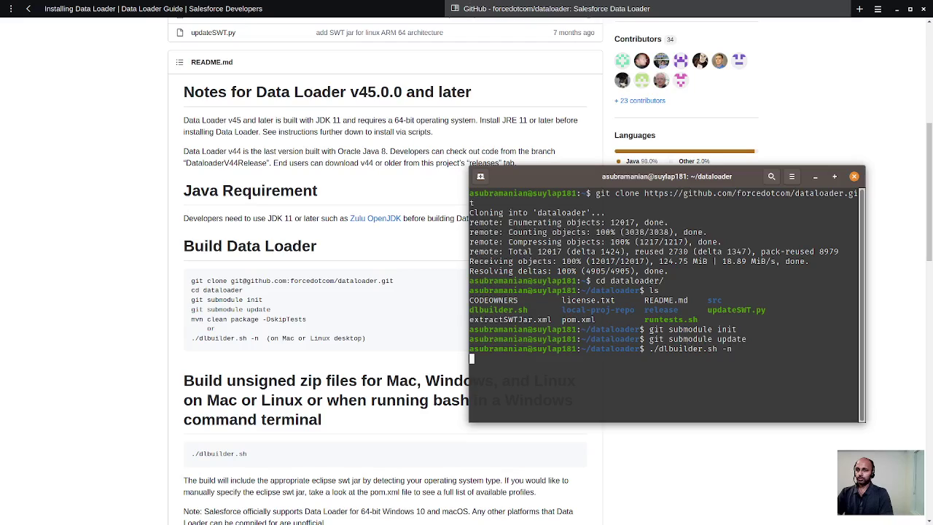
key("Return")
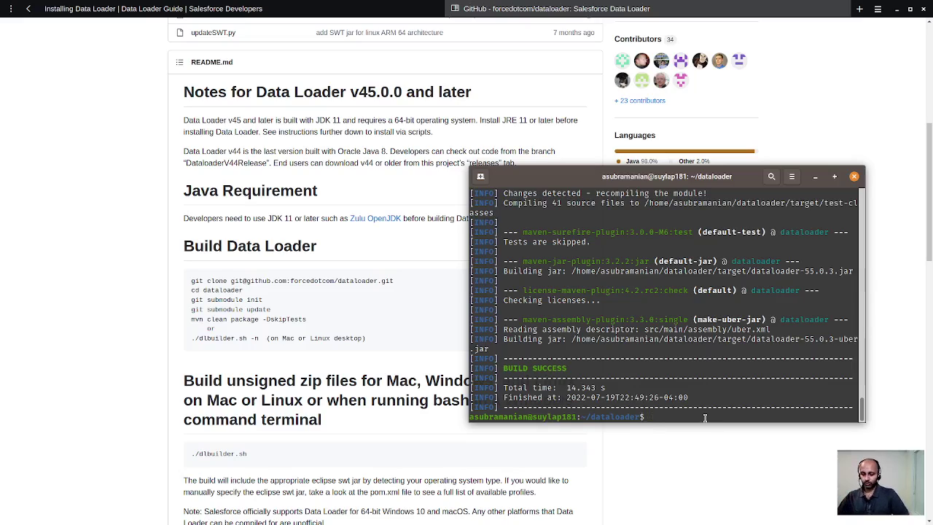
- List the target folder's dataloader jars and confirm java -version reports OpenJDK 17.0.3
type("ls")
key("Return")
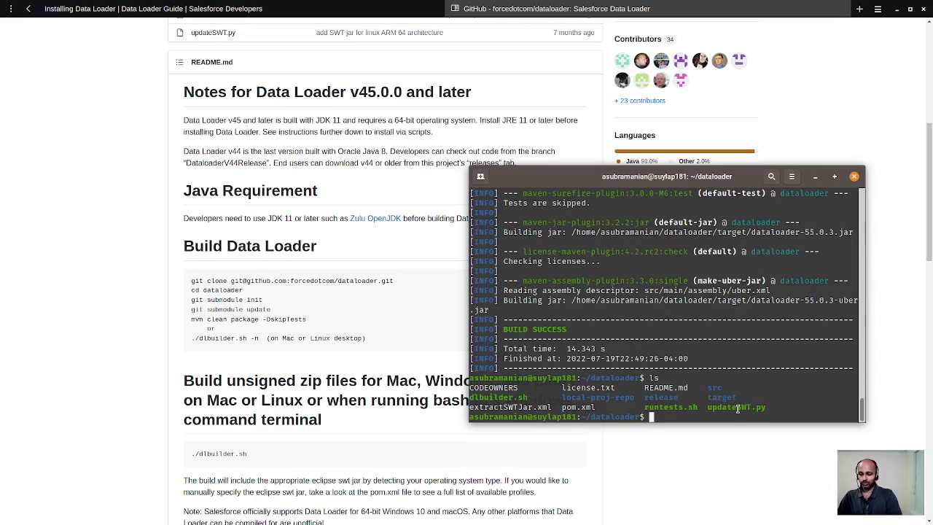
type("cd target")
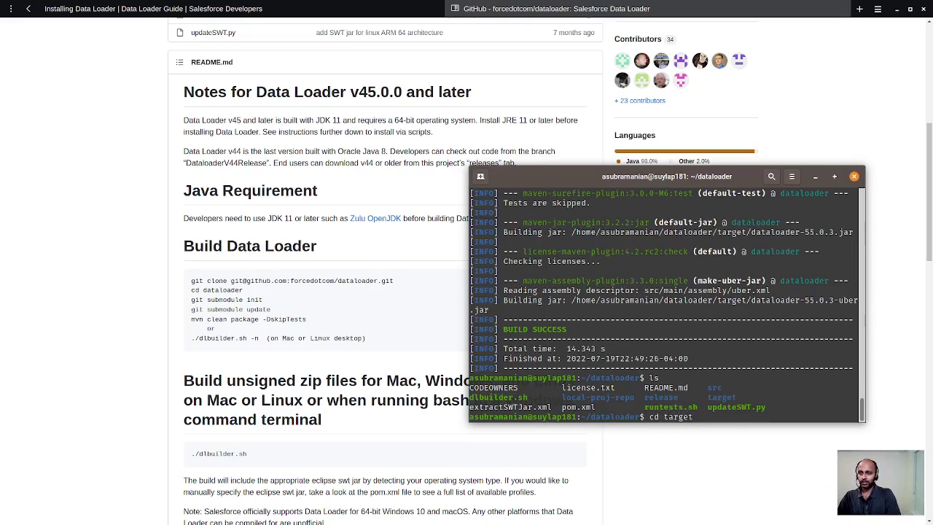
key("Return")
type("ls")
key("Return")
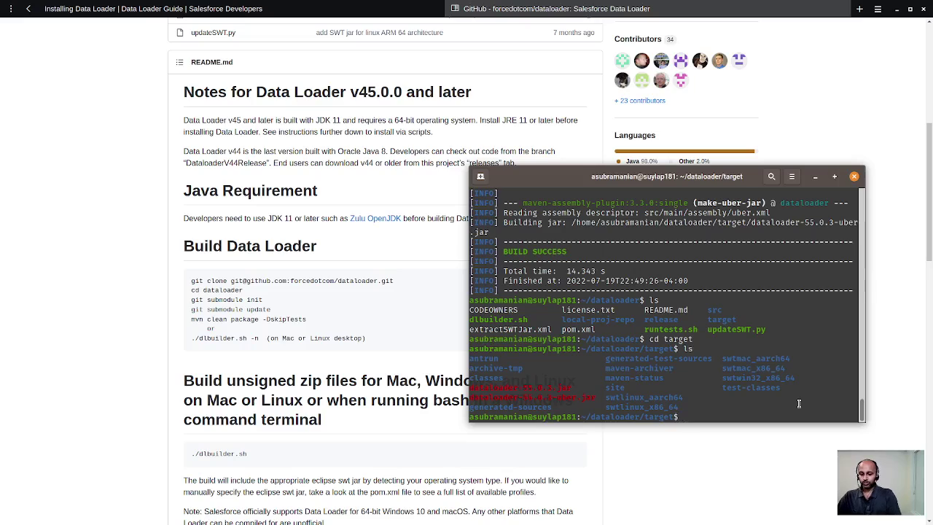
type("java -versi")
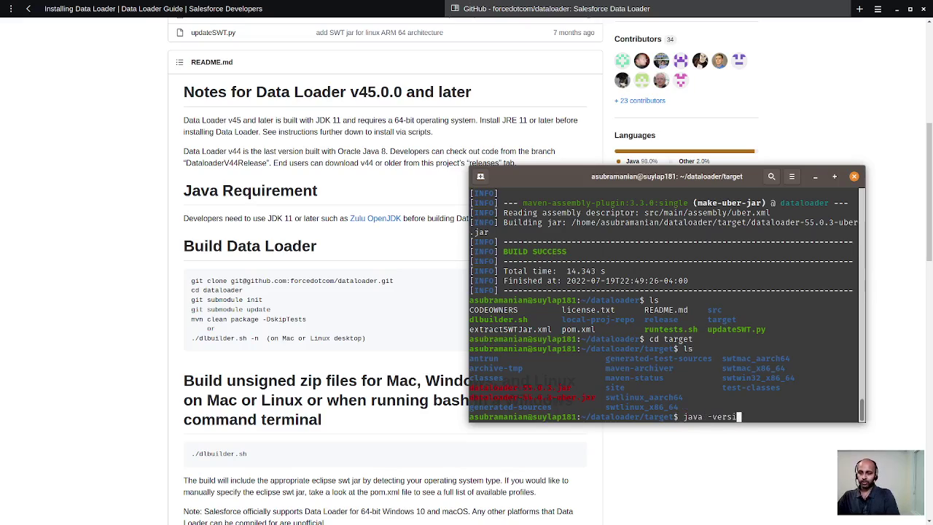
type("on")
key("Return")
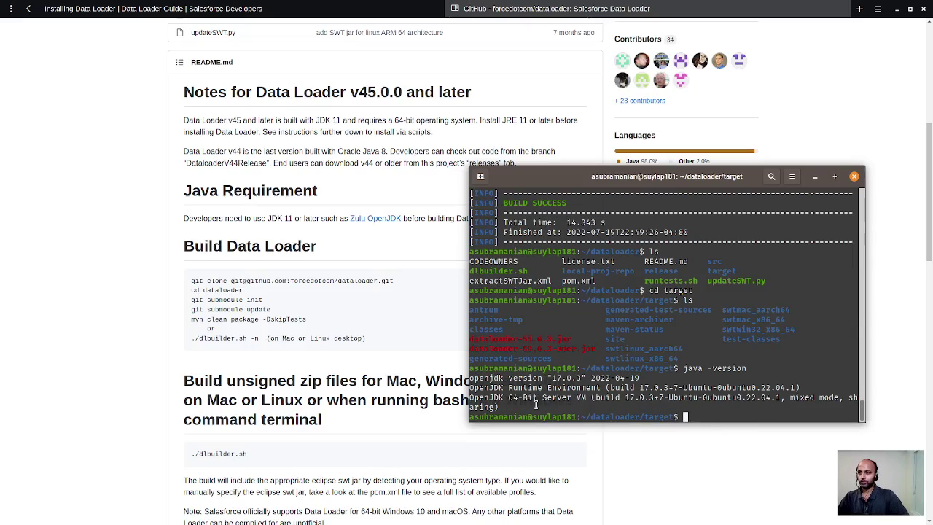
- Open the AbhishekSubbu blog's 'SFDX Environment Preparation in Ubuntu 20.04 LTS' post in a new tab
left_click(860, 9)
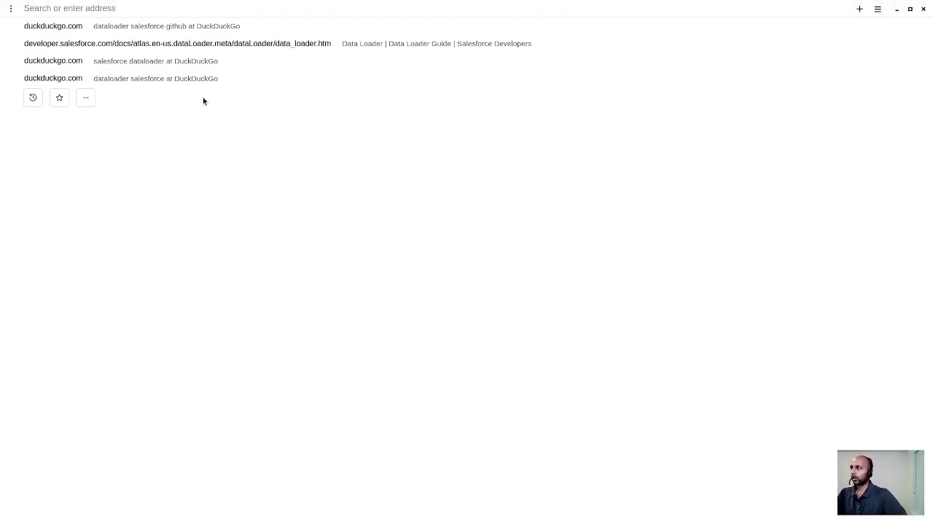
type("abhisheksubbu.github.io")
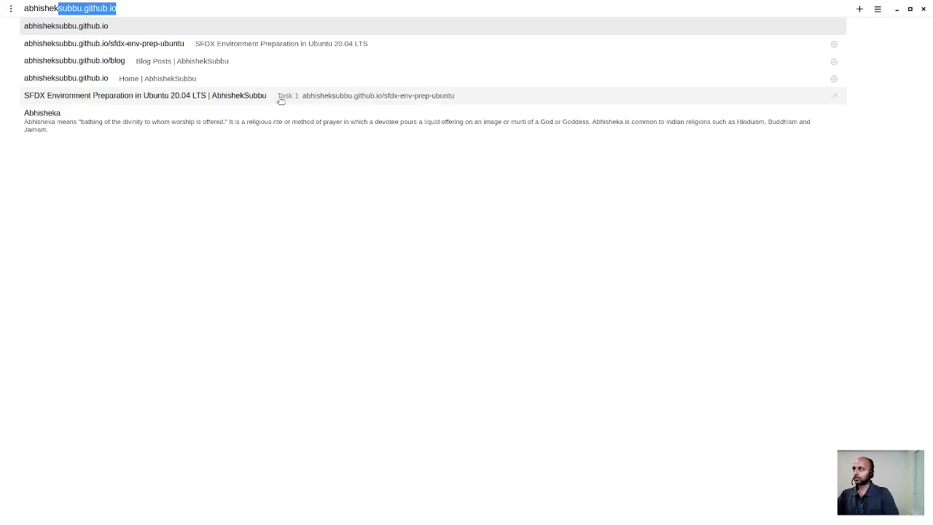
key("Return")
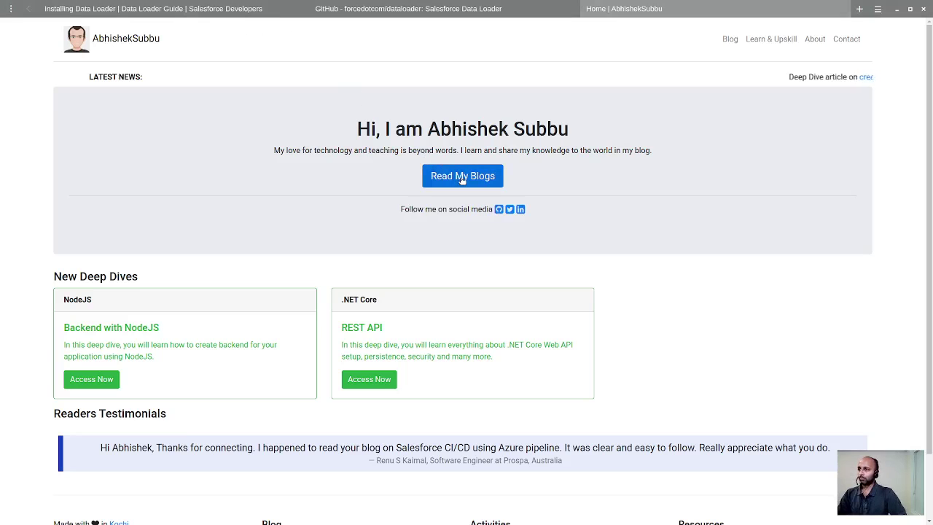
left_click(459, 179)
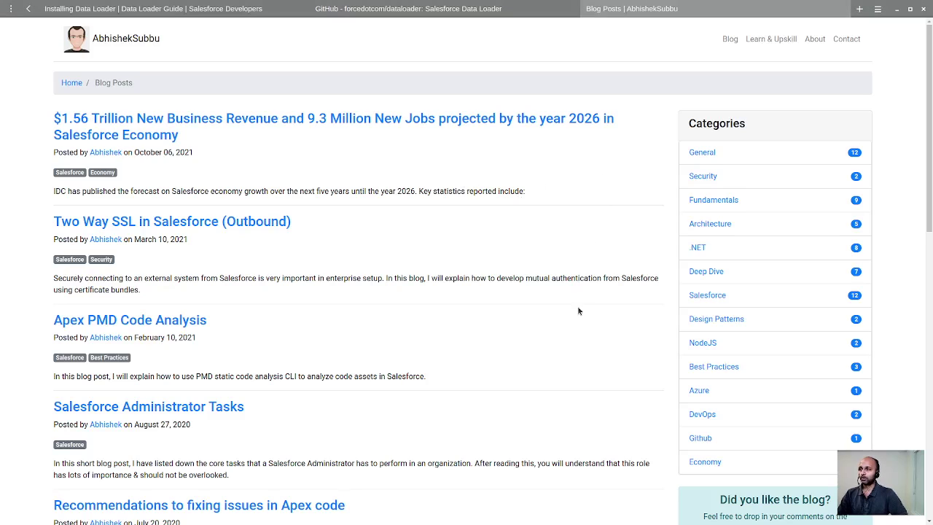
scroll(357, 340, "down", 7)
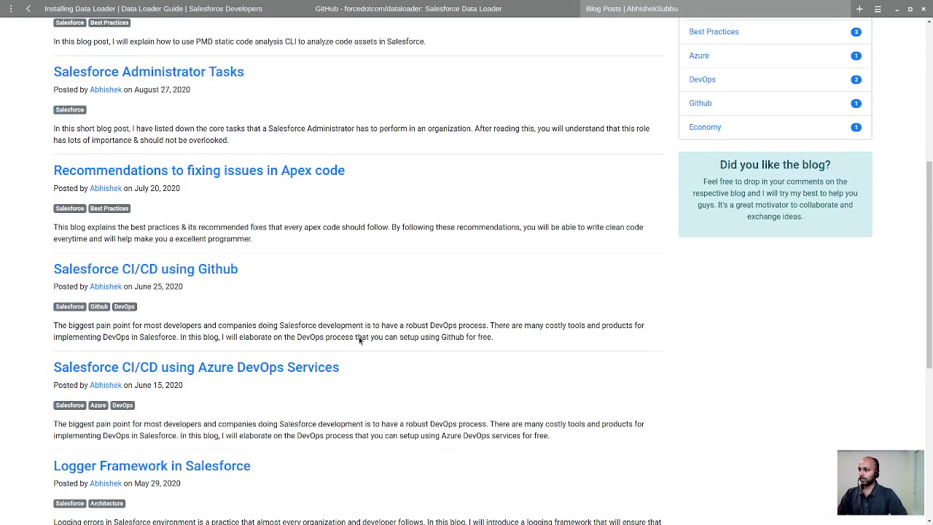
scroll(357, 340, "down", 2)
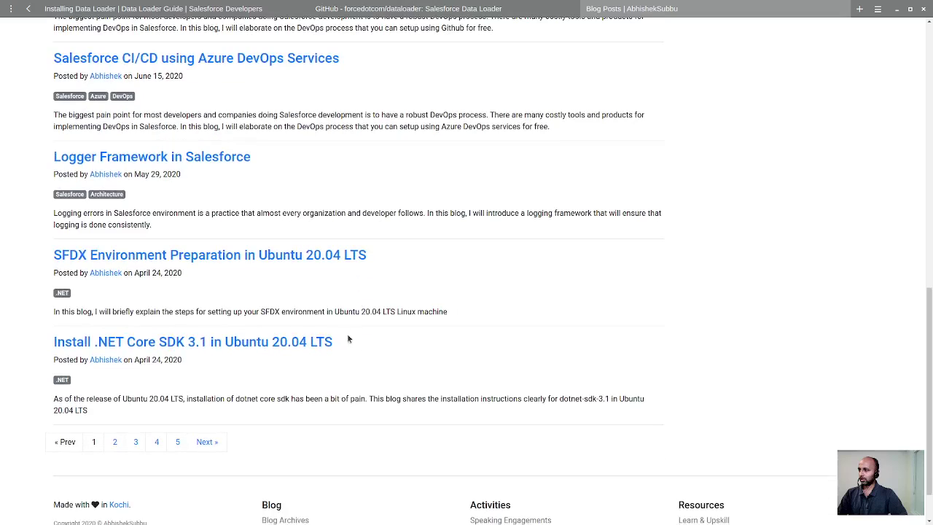
left_click(257, 259)
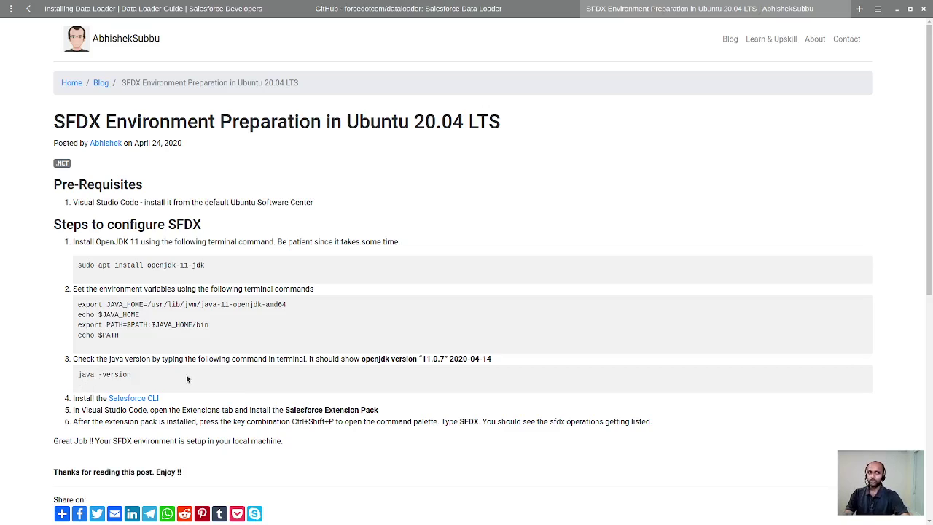
key("alt+Tab")
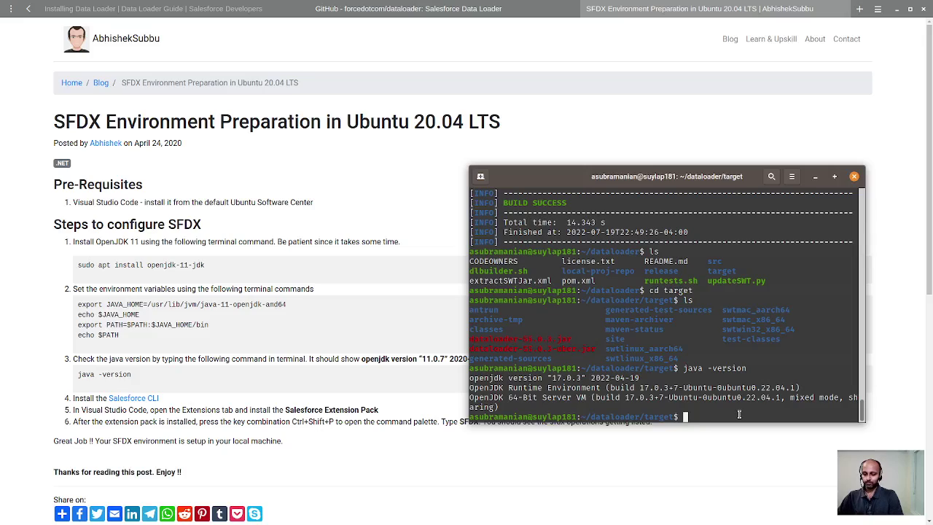
- Run java -jar dataloader-55.0.3-uber.jar to launch the Data Loader GUI
type("java ")
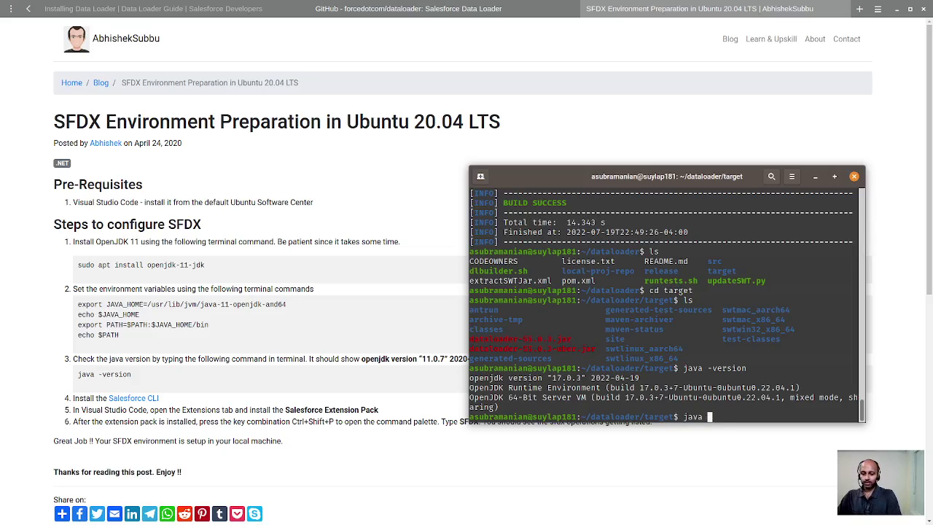
type("-jar ")
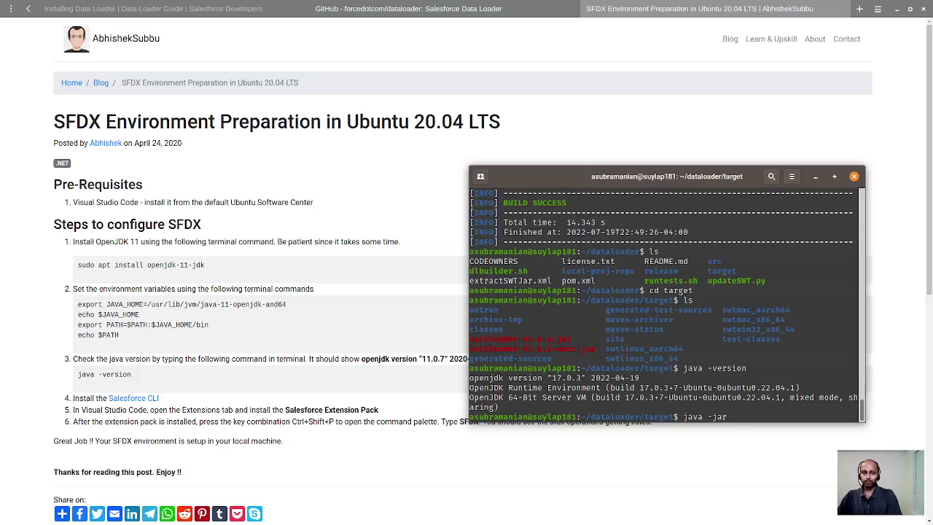
type("data")
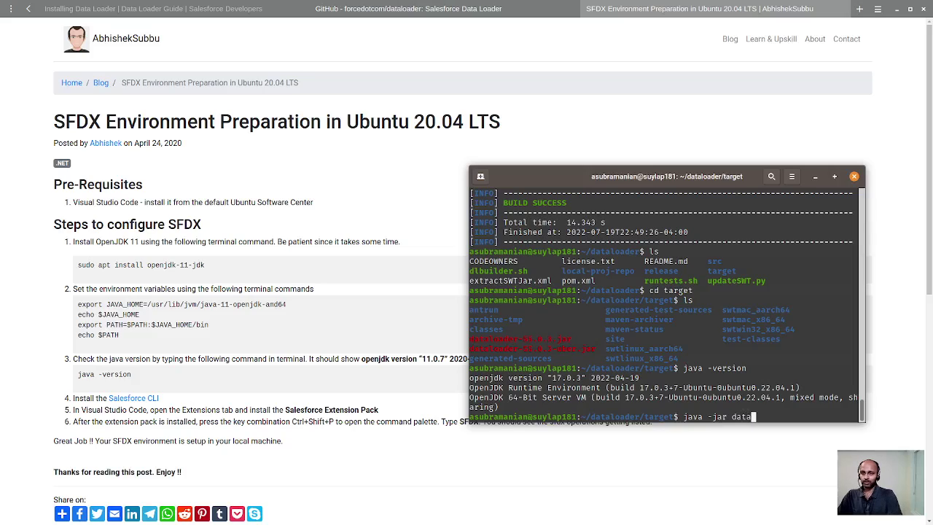
key("Tab")
type("-u")
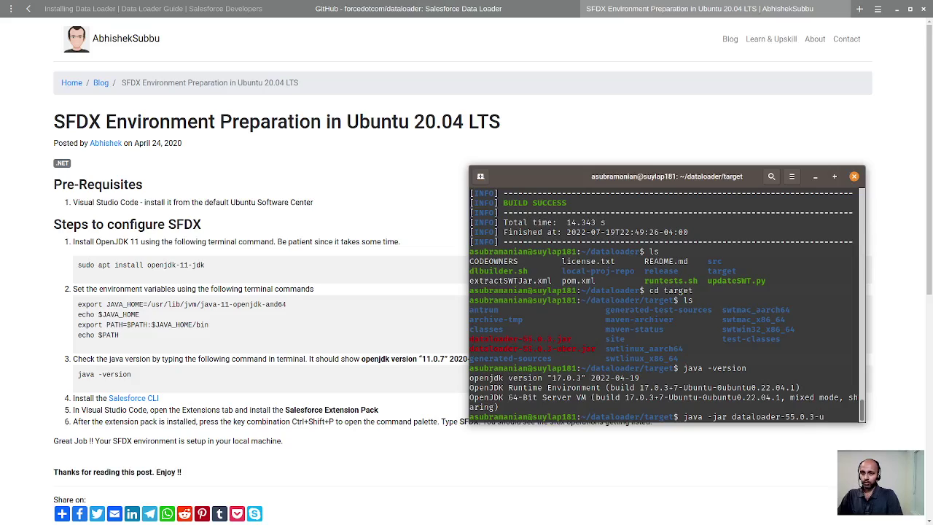
key("Tab")
key("Return")
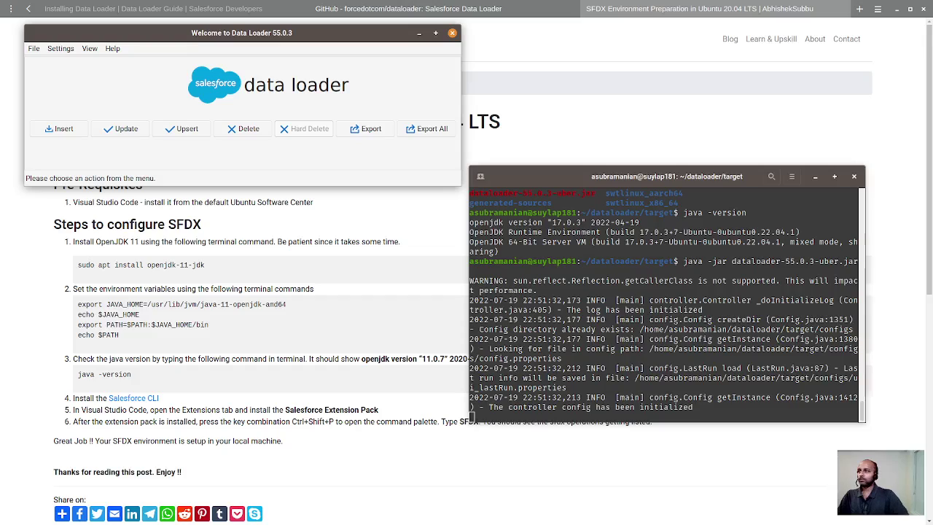
- Centre the Data Loader window on screen, then open and close the Settings dialog
left_click_drag(334, 37, 581, 161)
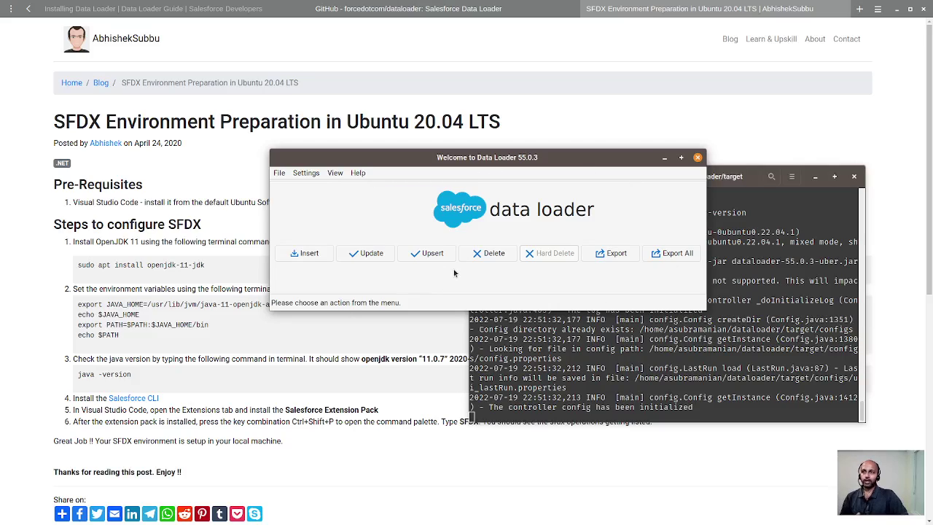
left_click(306, 174)
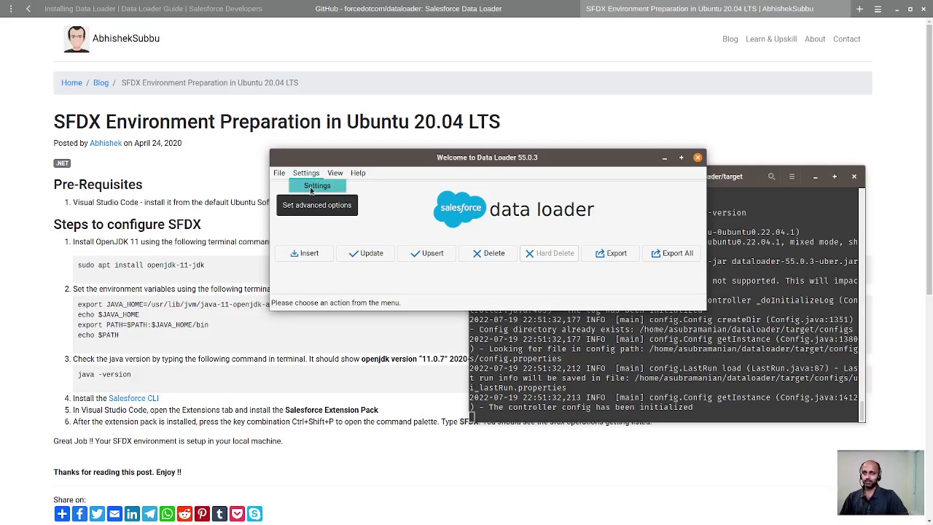
left_click(312, 188)
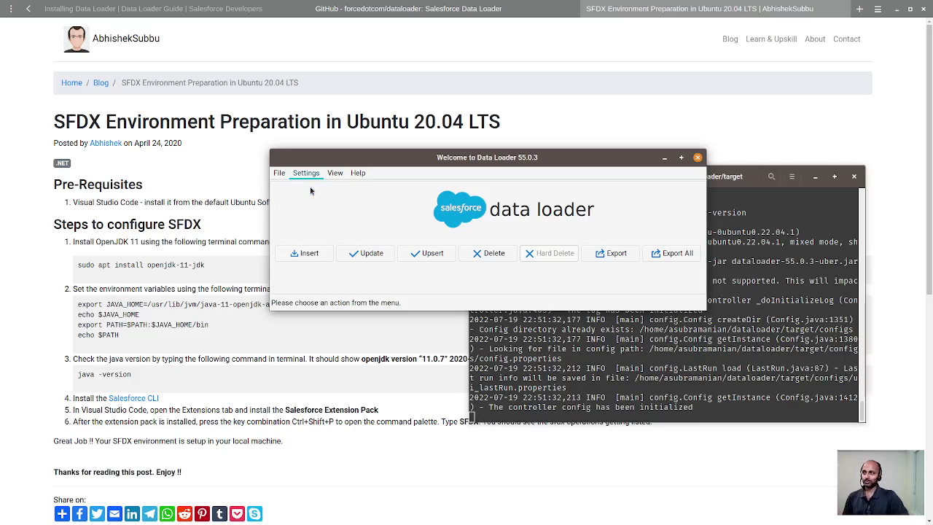
left_click(420, 9)
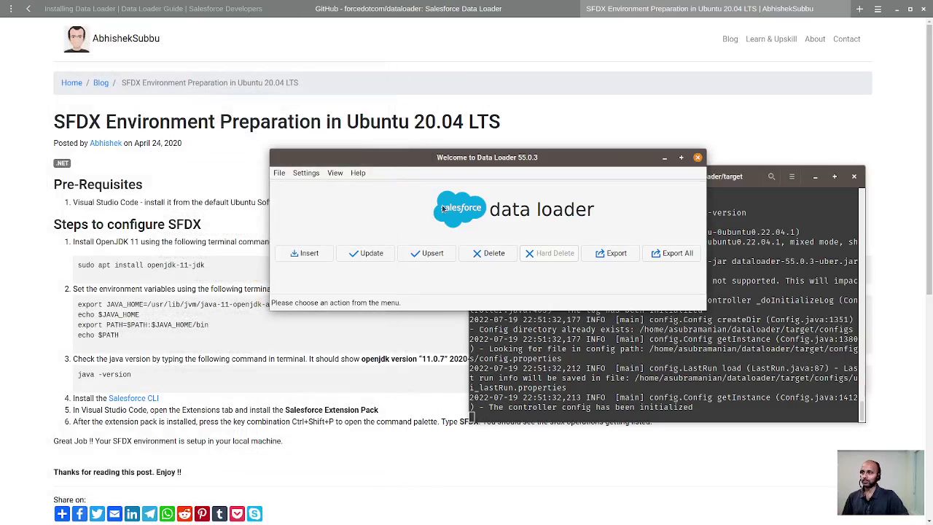
- In the Export wizard, switch login to Password Authentication, back to OAuth, then close the wizard
left_click(607, 256)
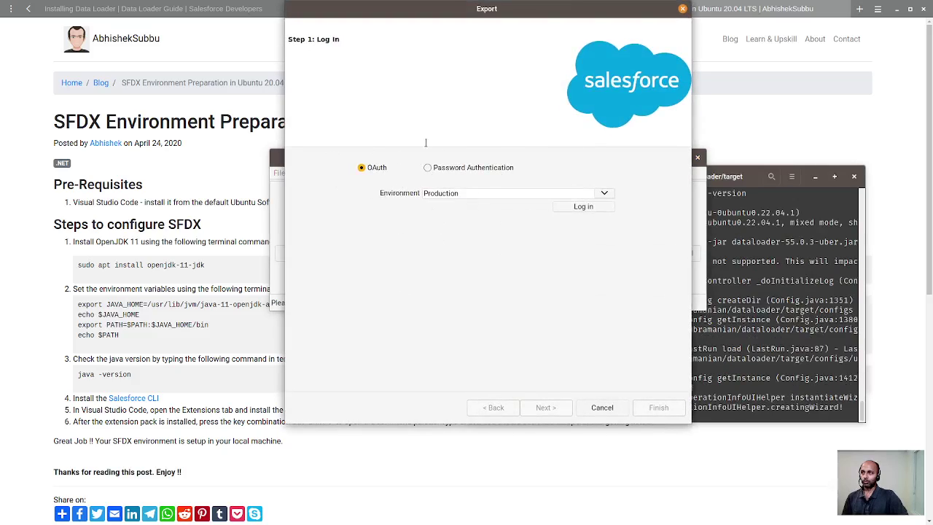
left_click(429, 168)
left_click(372, 169)
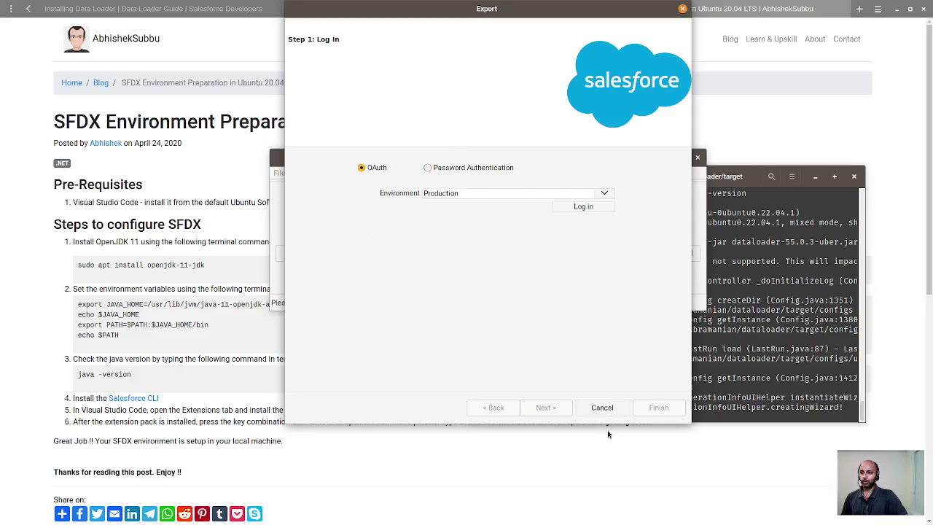
left_click(682, 10)
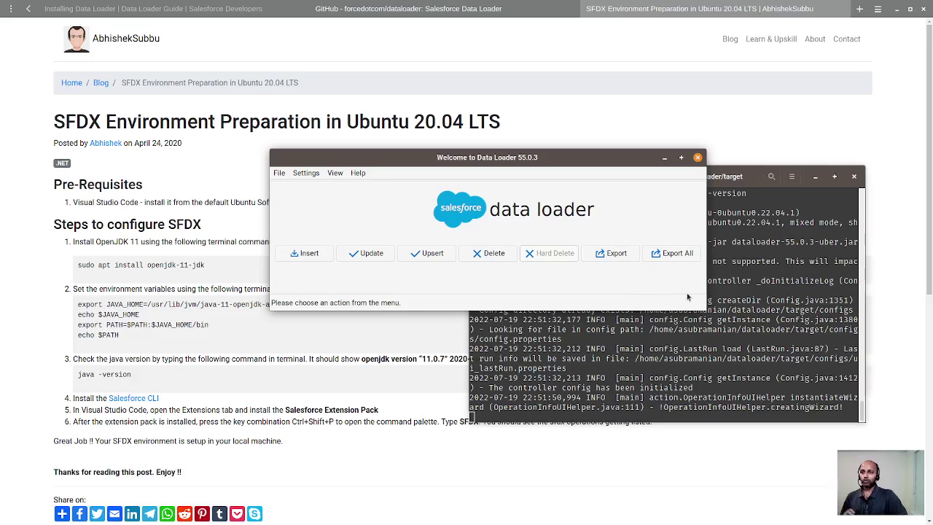
- Bring the terminal forward to review the launch log, then return to the Data Loader window
left_click(840, 316)
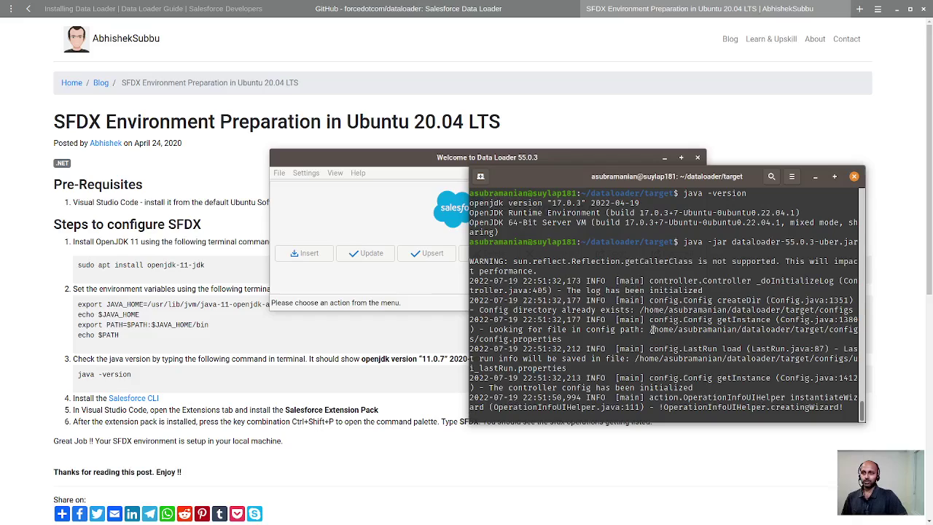
left_click(383, 202)
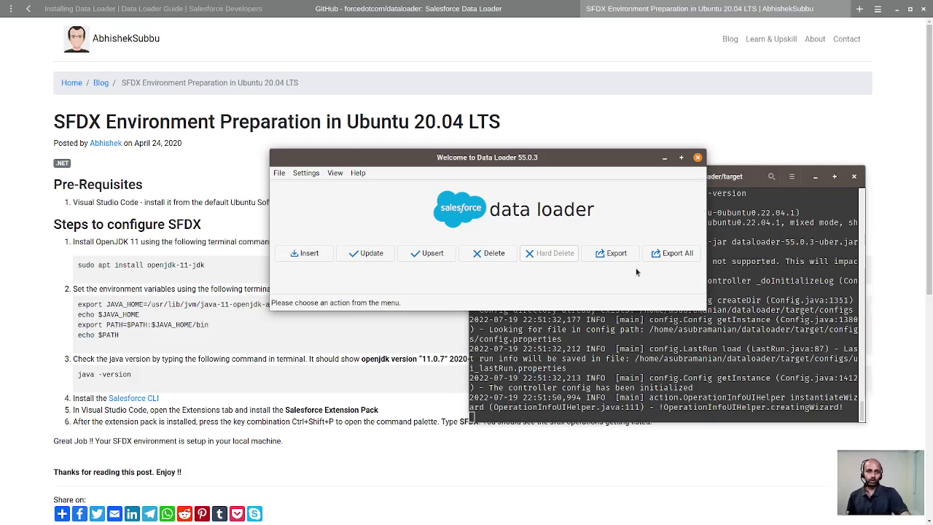
left_click(698, 158)
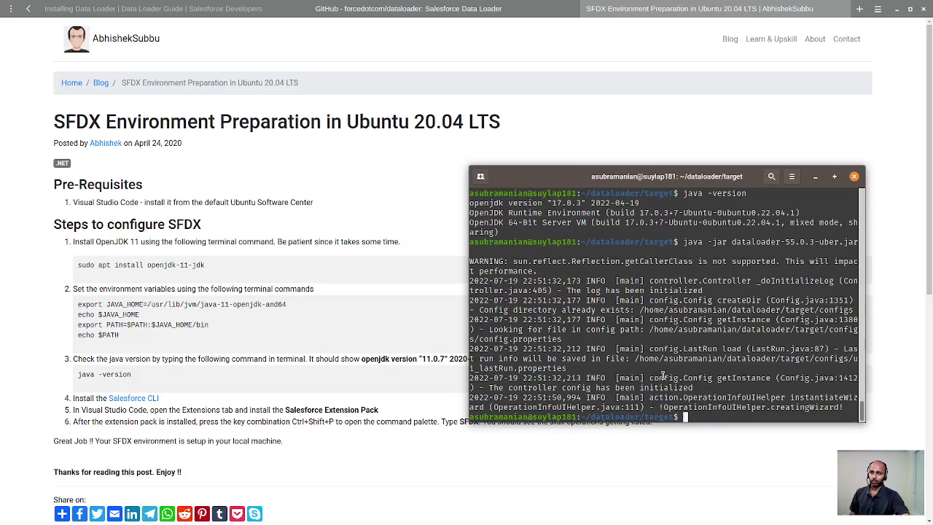
left_click(852, 186)
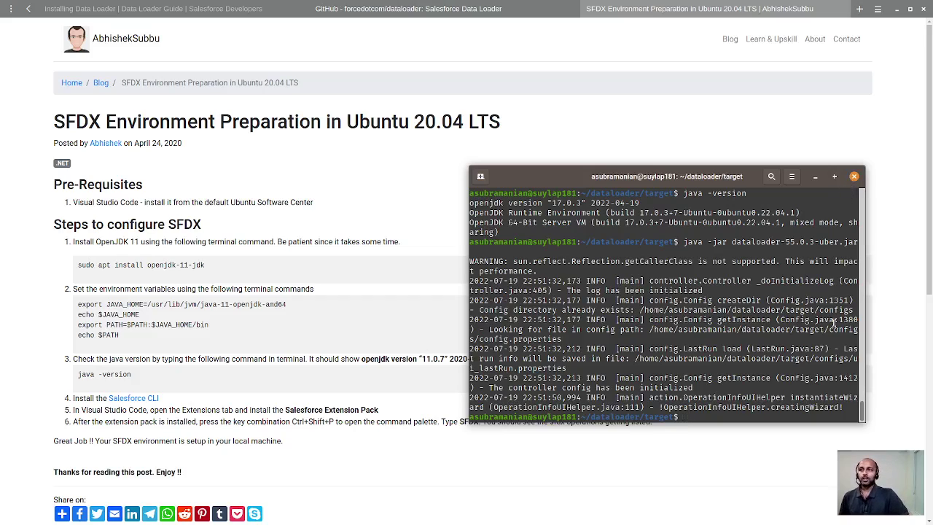